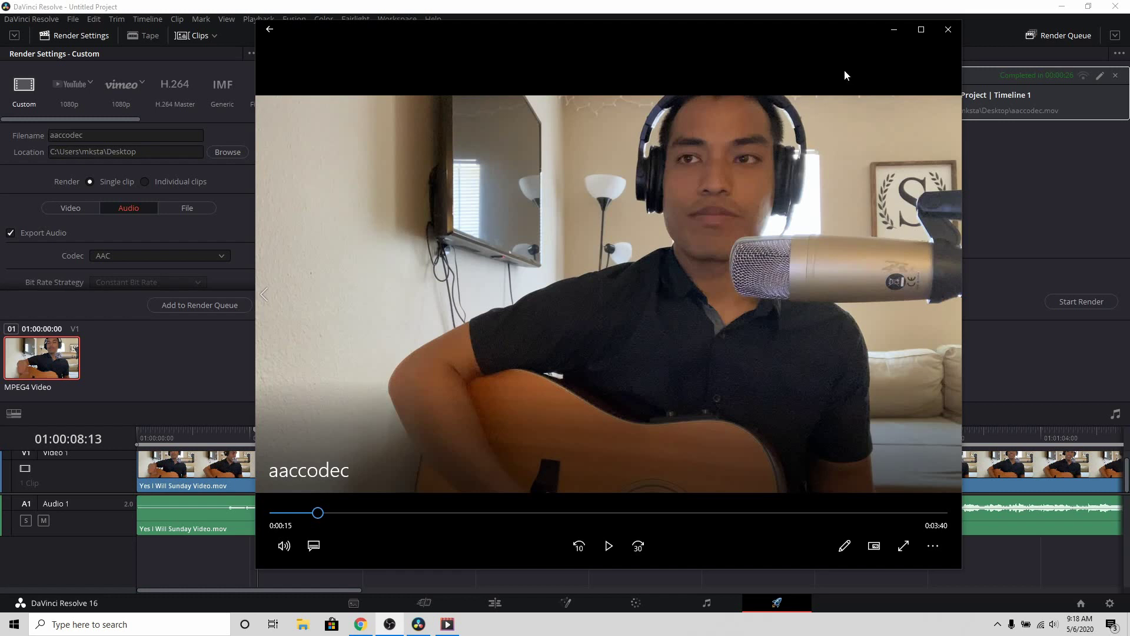
left_click(894, 34)
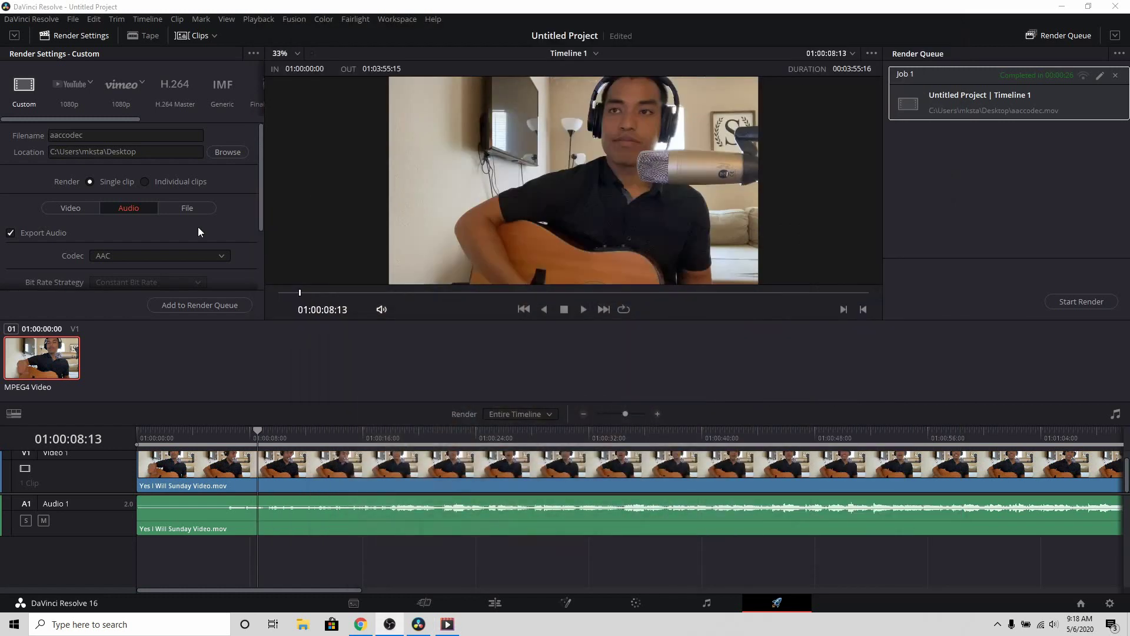
scroll(181, 207, "down", 2)
scroll(180, 208, "up", 2)
scroll(139, 237, "down", 1)
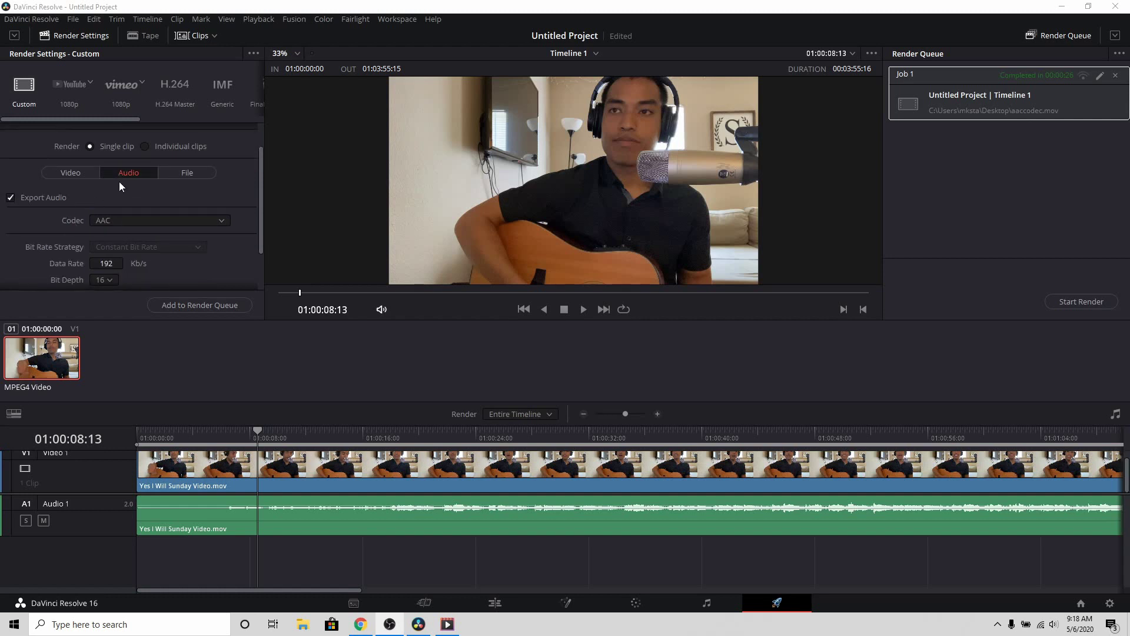
left_click(71, 179)
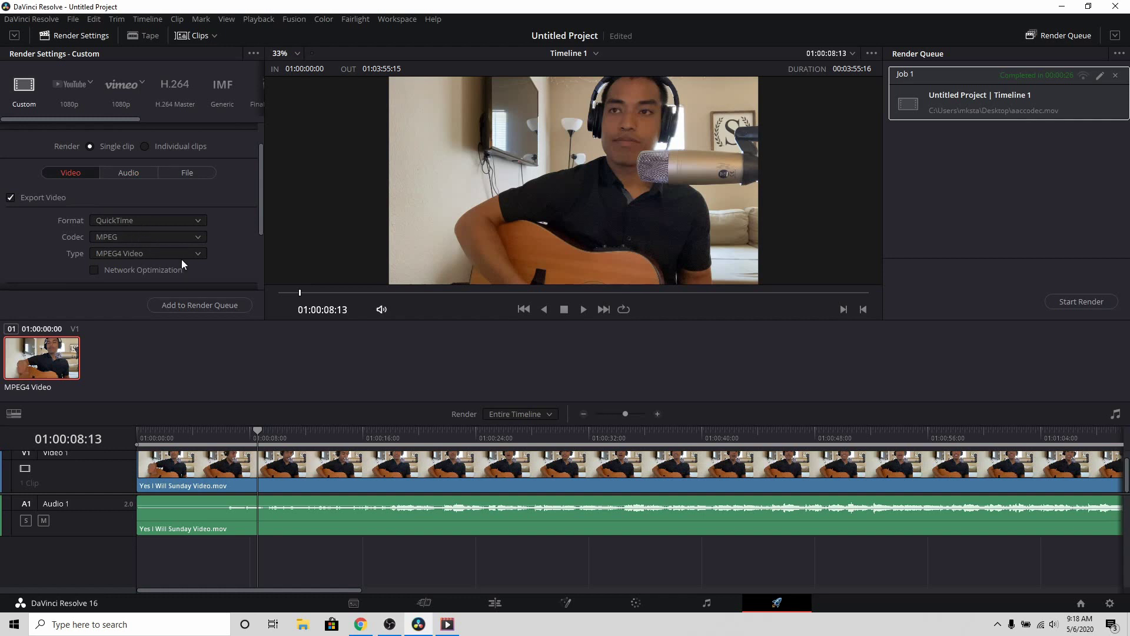
left_click(135, 172)
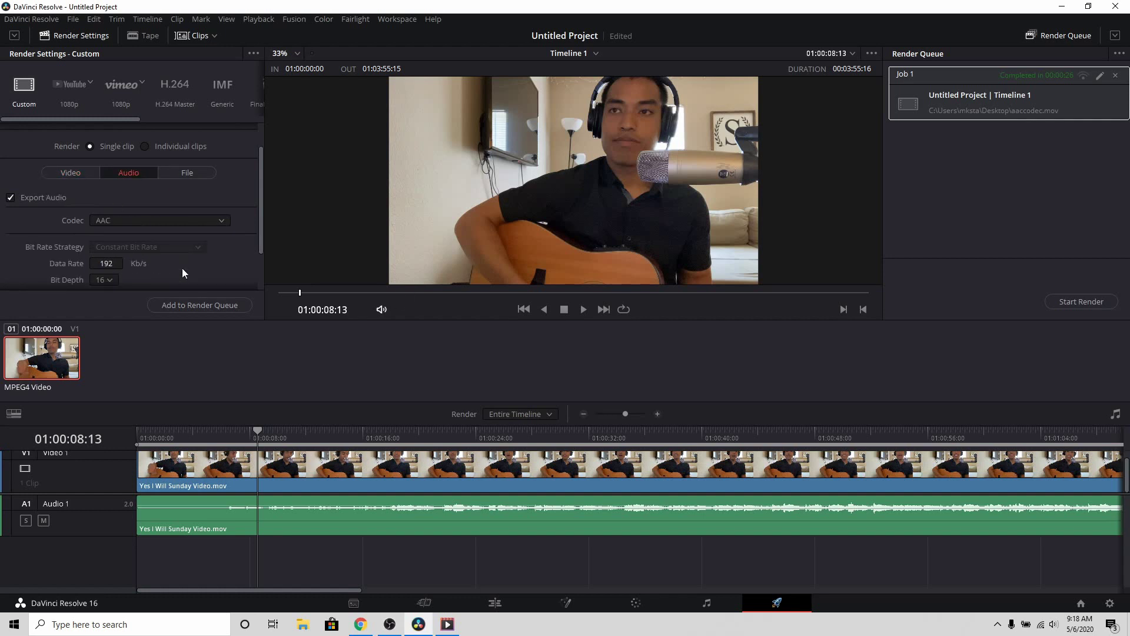
left_click(101, 224)
left_click(32, 223)
- Preview the timeline from about 01:00:06, then restore the aaccodec export in Movies & TV
left_click(227, 432)
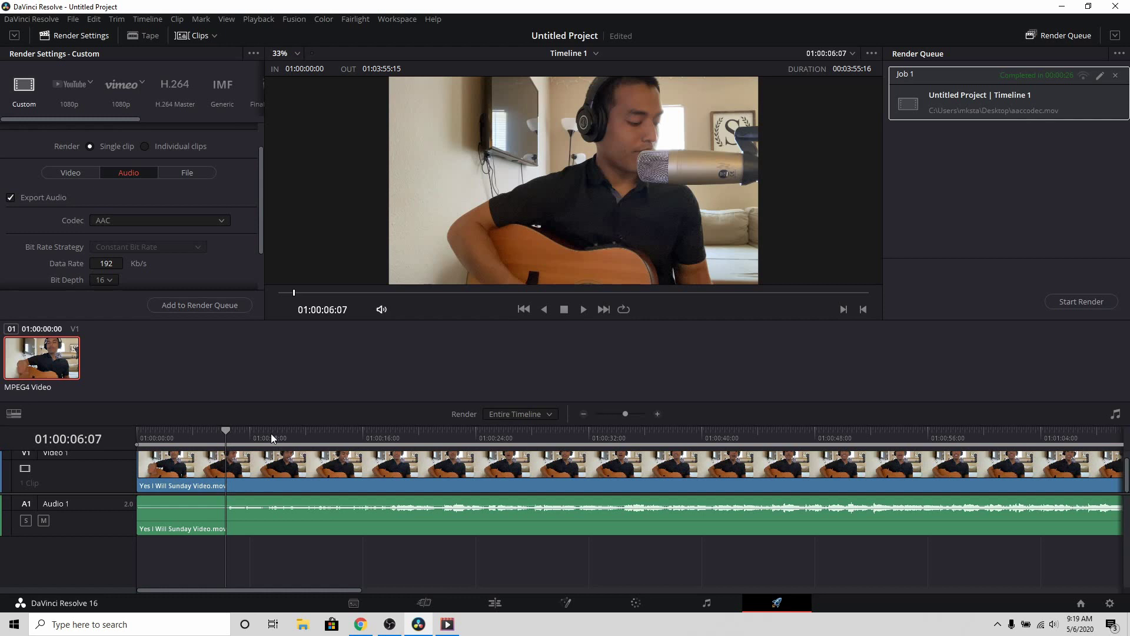
key("space")
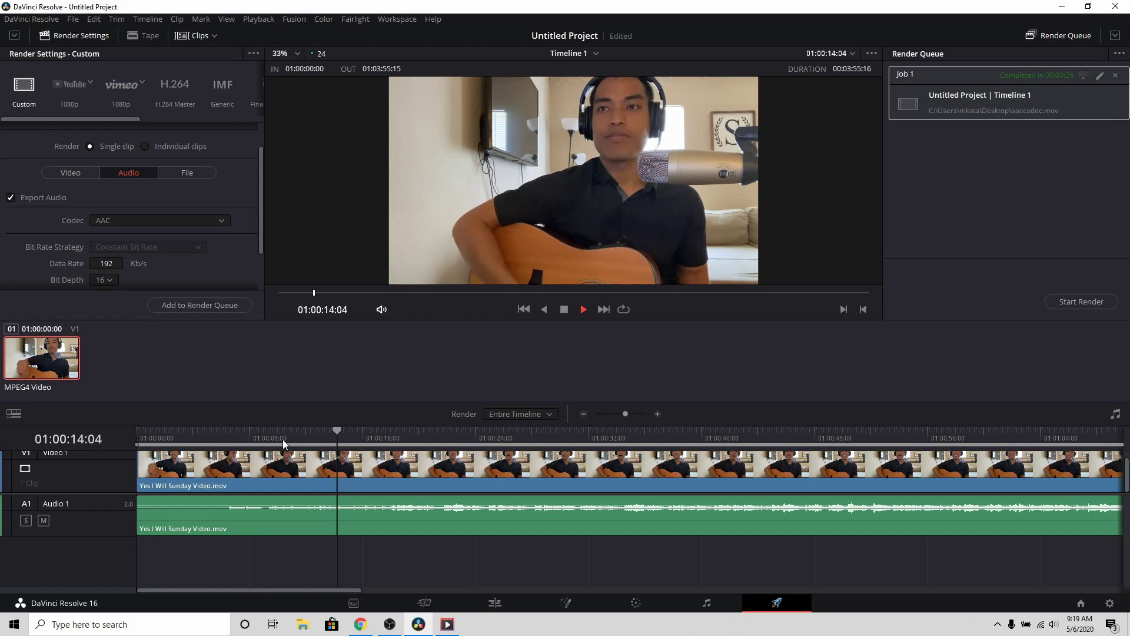
key("space")
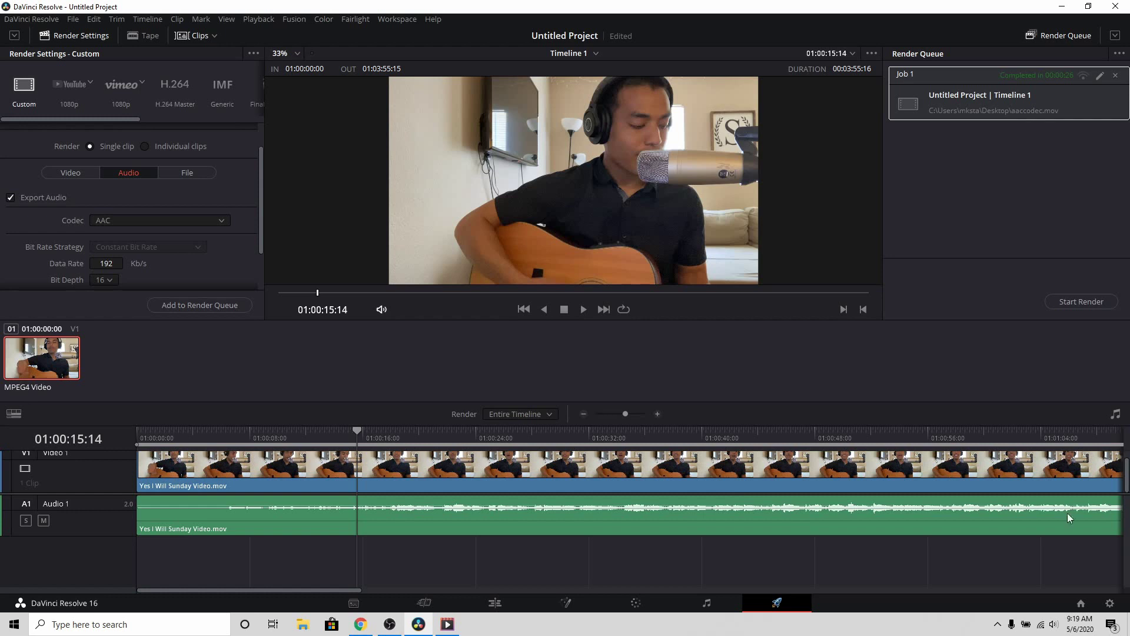
left_click(448, 623)
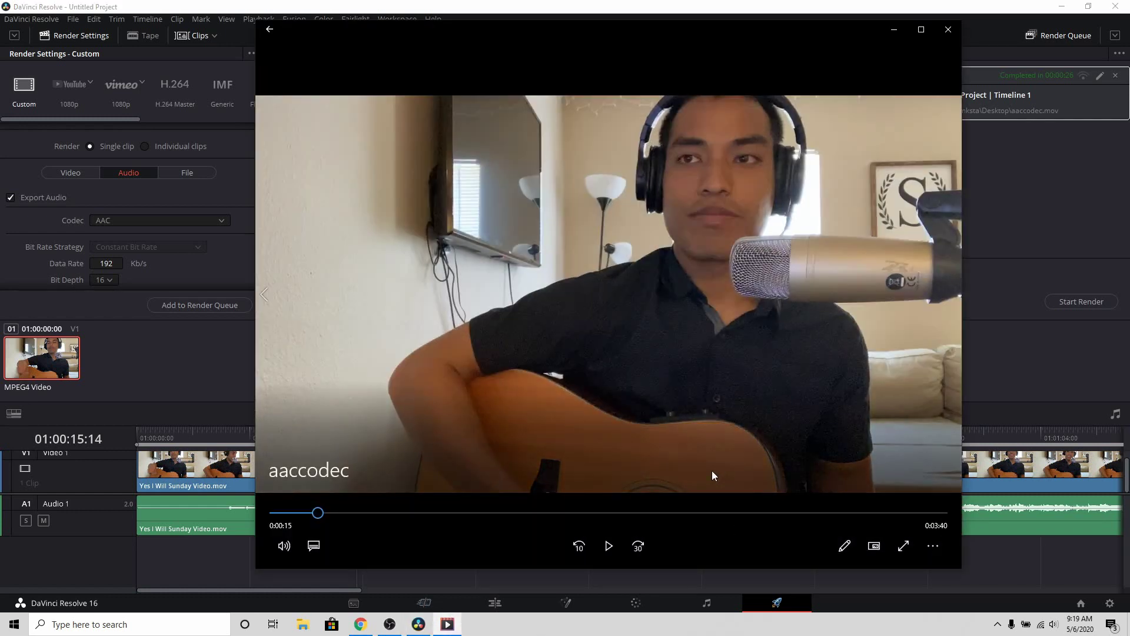
- Play the aaccodec export until 0:23, pause it, and minimize the player
left_click(610, 546)
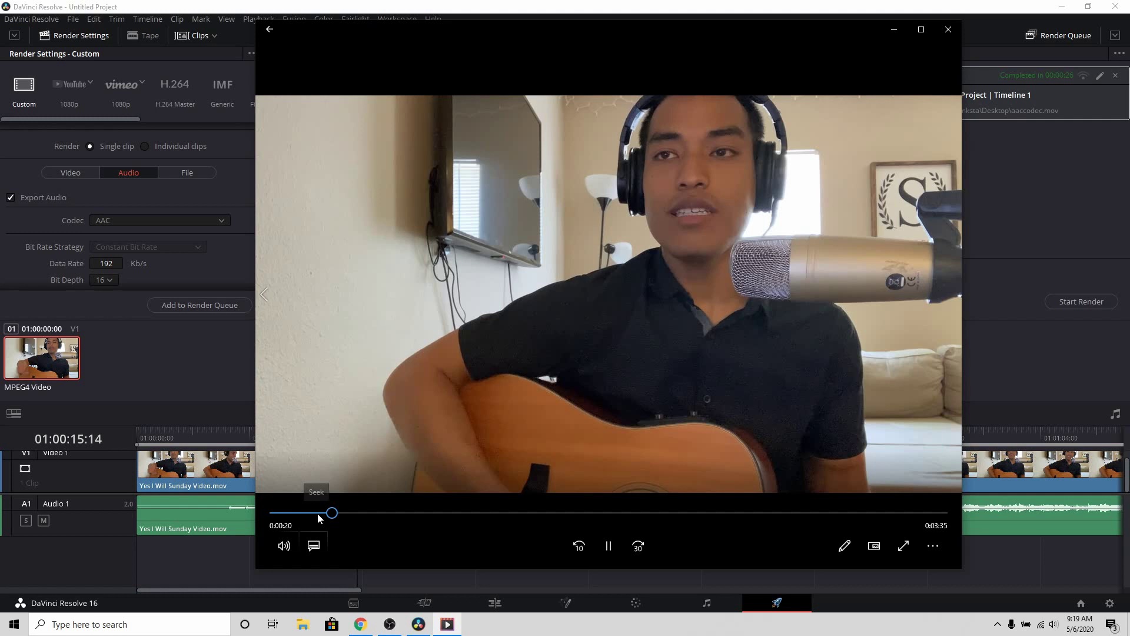
left_click(608, 547)
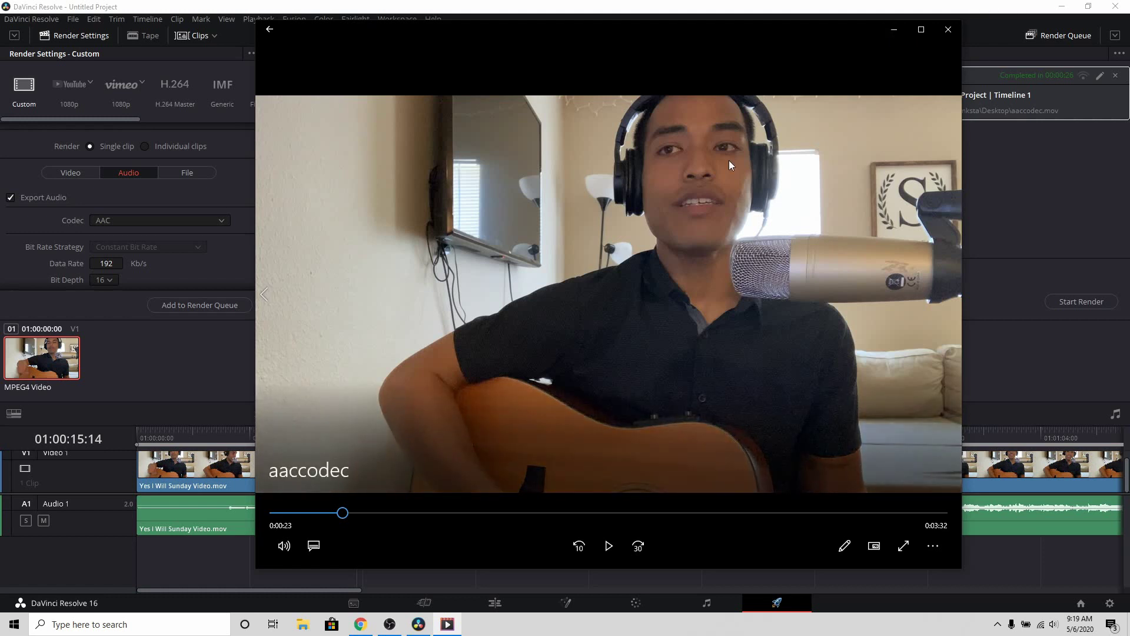
left_click(902, 32)
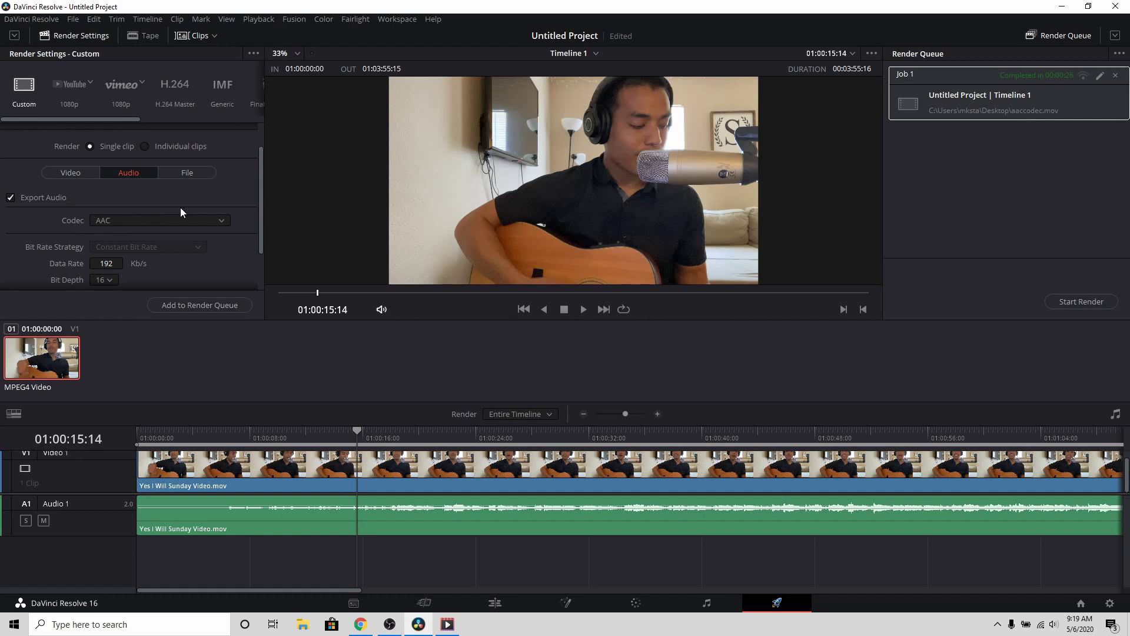
- Set the audio codec to Linear PCM and select the aaccodec filename for renaming to linearpcm
left_click(187, 222)
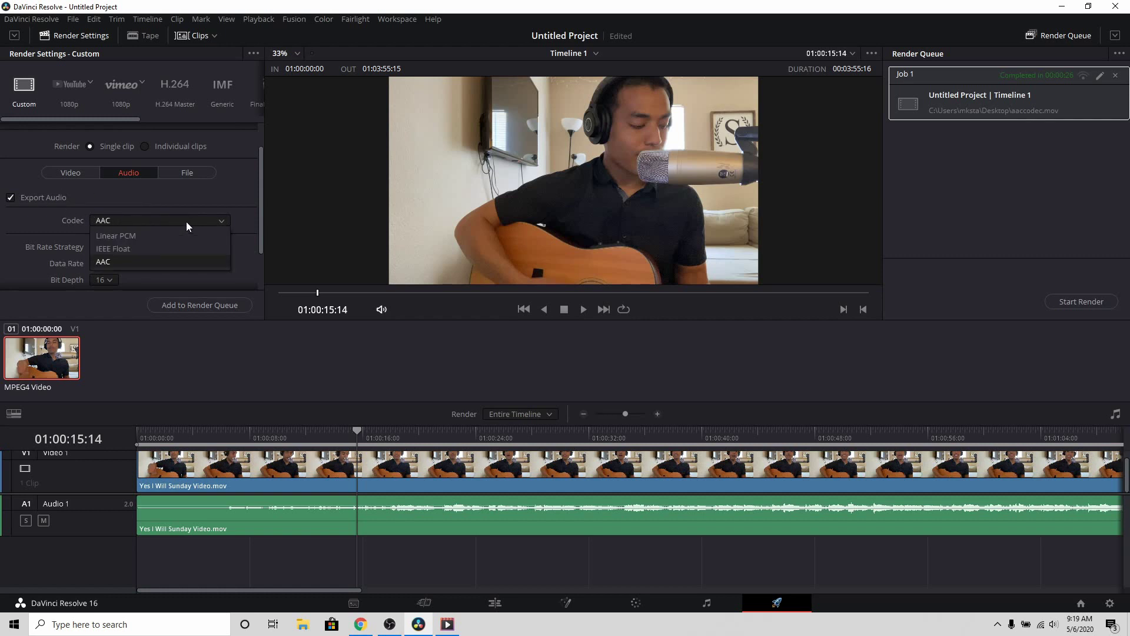
left_click(121, 237)
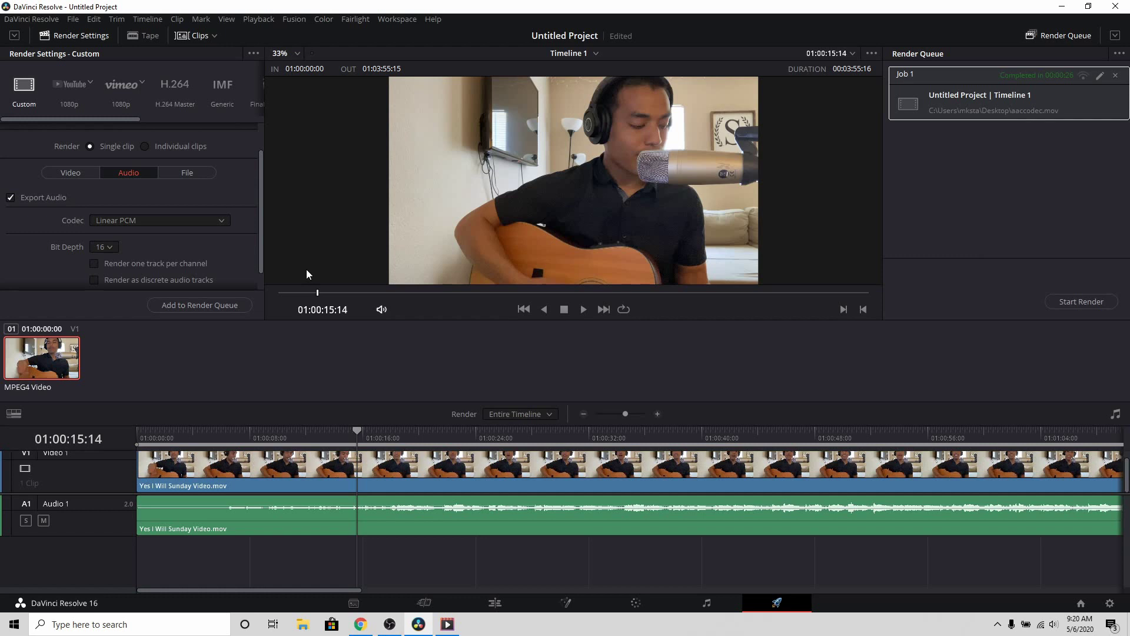
scroll(161, 208, "up", 2)
double_click(111, 135)
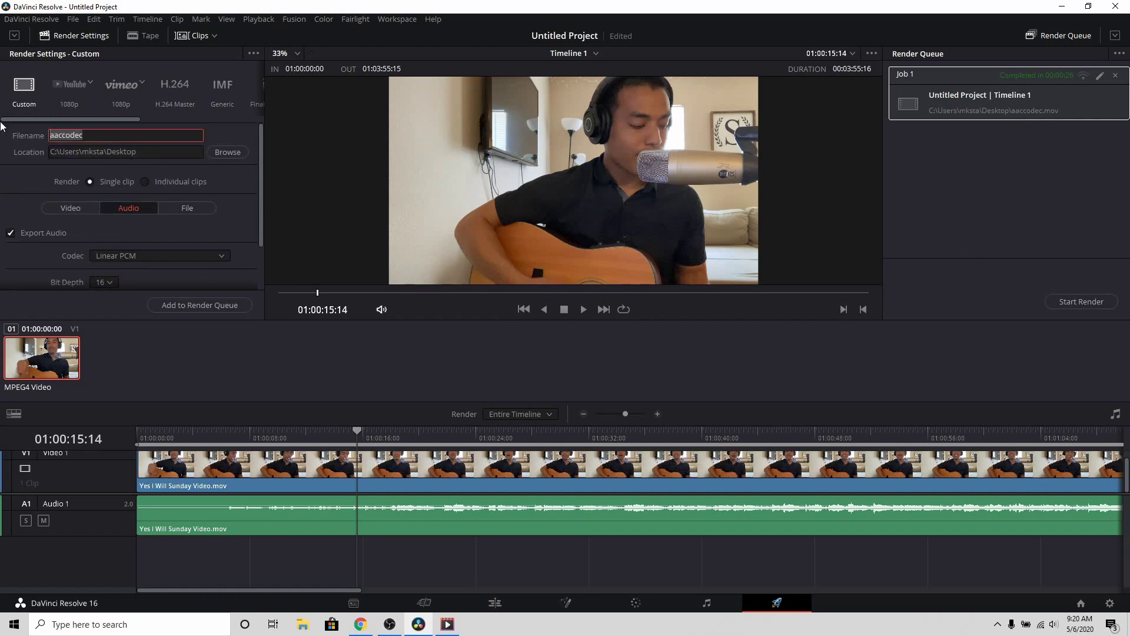
type("linea")
type("rpcm")
- Skip re-rendering the finished job, queue and render the linearpcm export, then minimize Resolve
left_click(1077, 303)
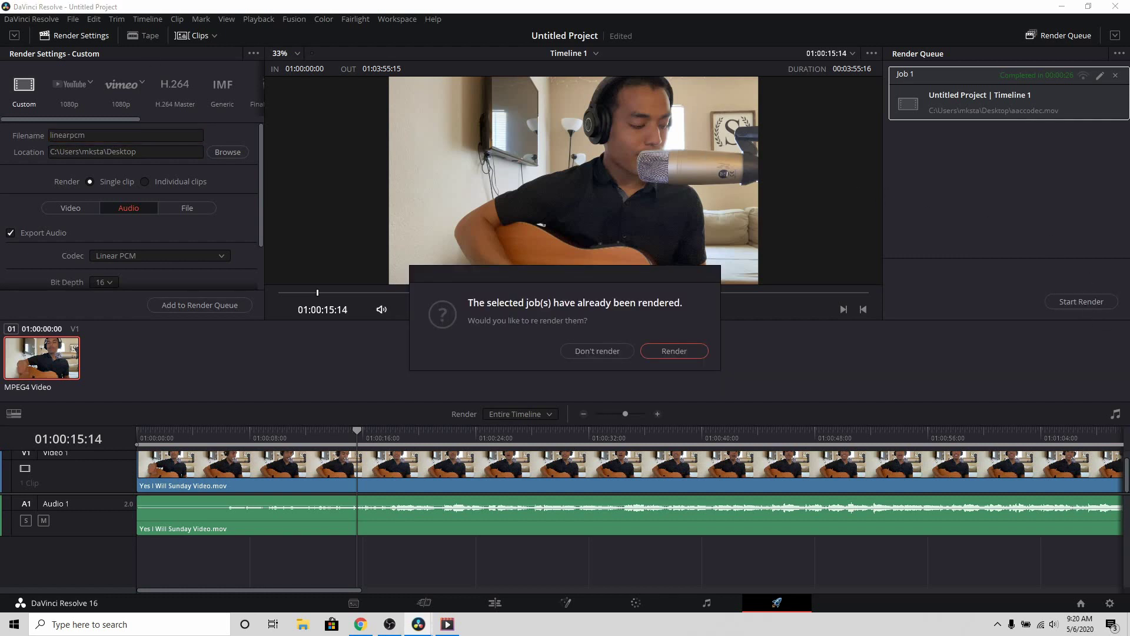
left_click(615, 354)
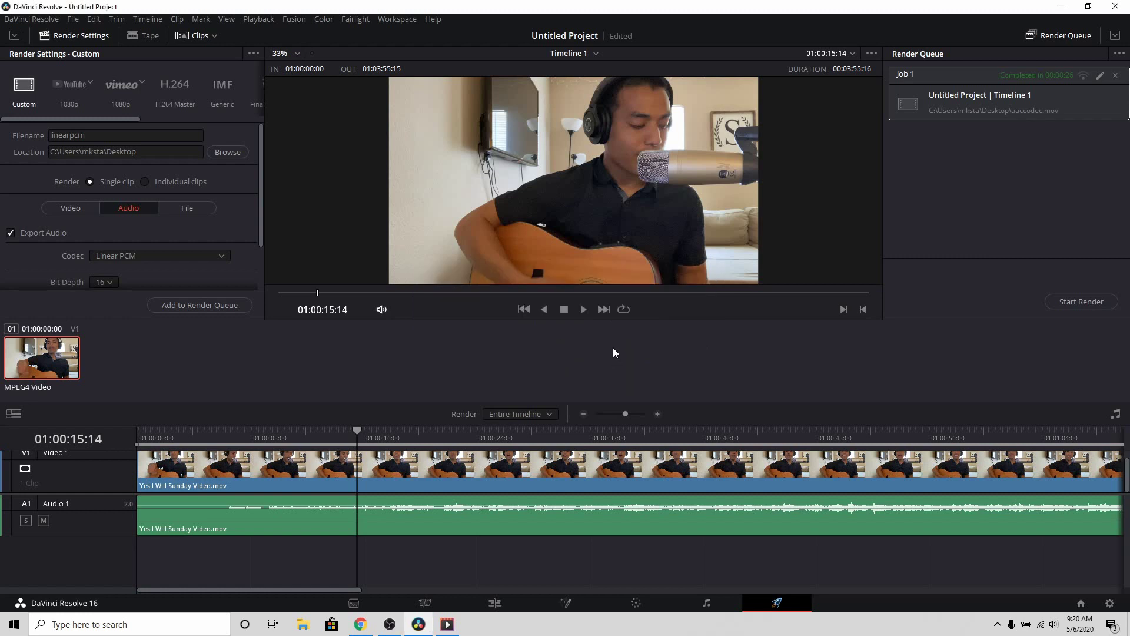
left_click(204, 306)
left_click(1084, 304)
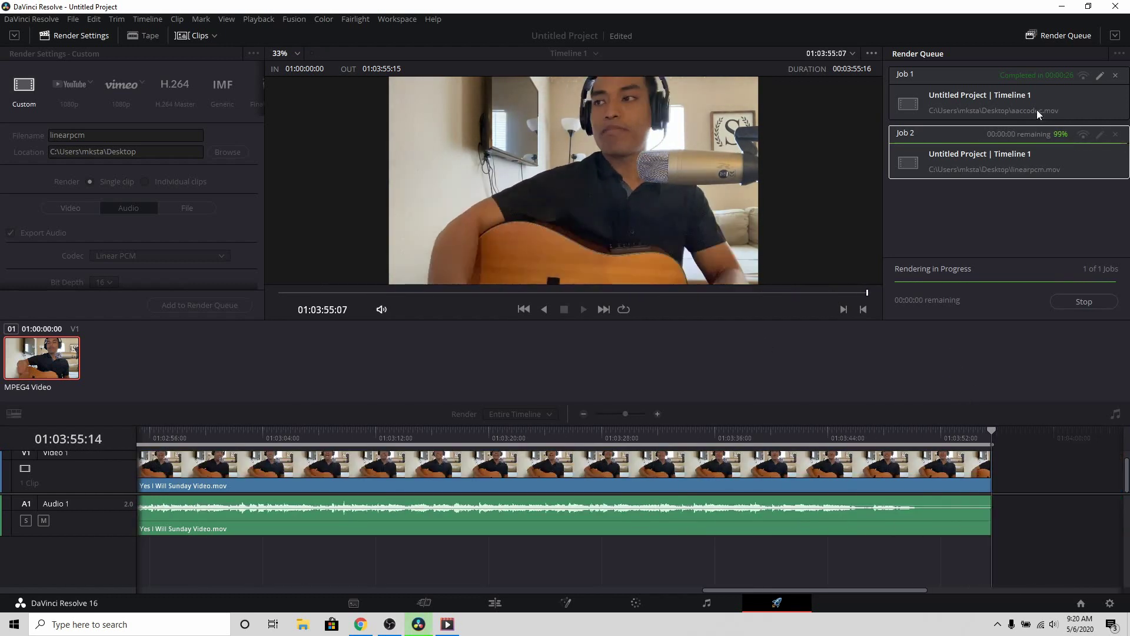
left_click(1060, 7)
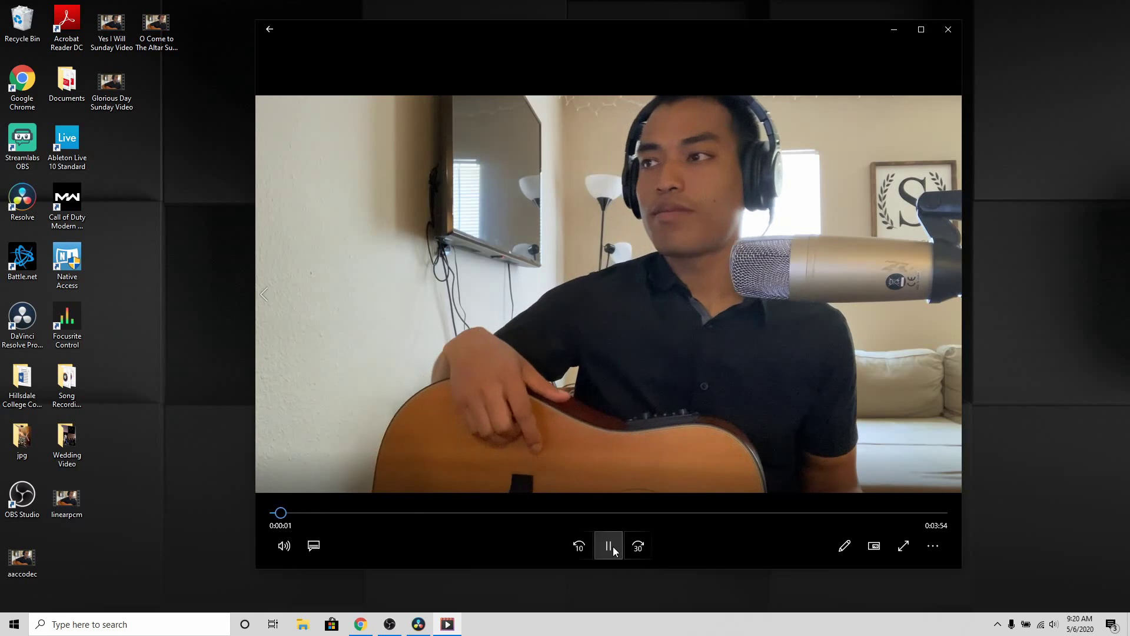
- Skip the linearpcm export ahead to about 0:13, play it, and pause at 0:24
left_click(609, 546)
left_click_drag(282, 512, 317, 513)
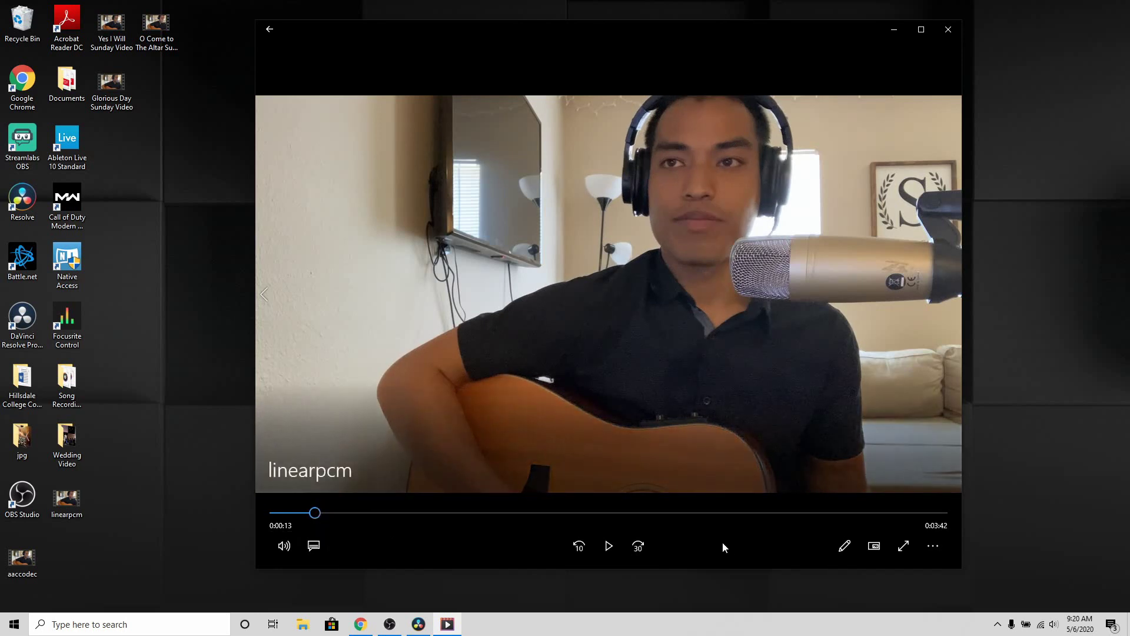
left_click(610, 548)
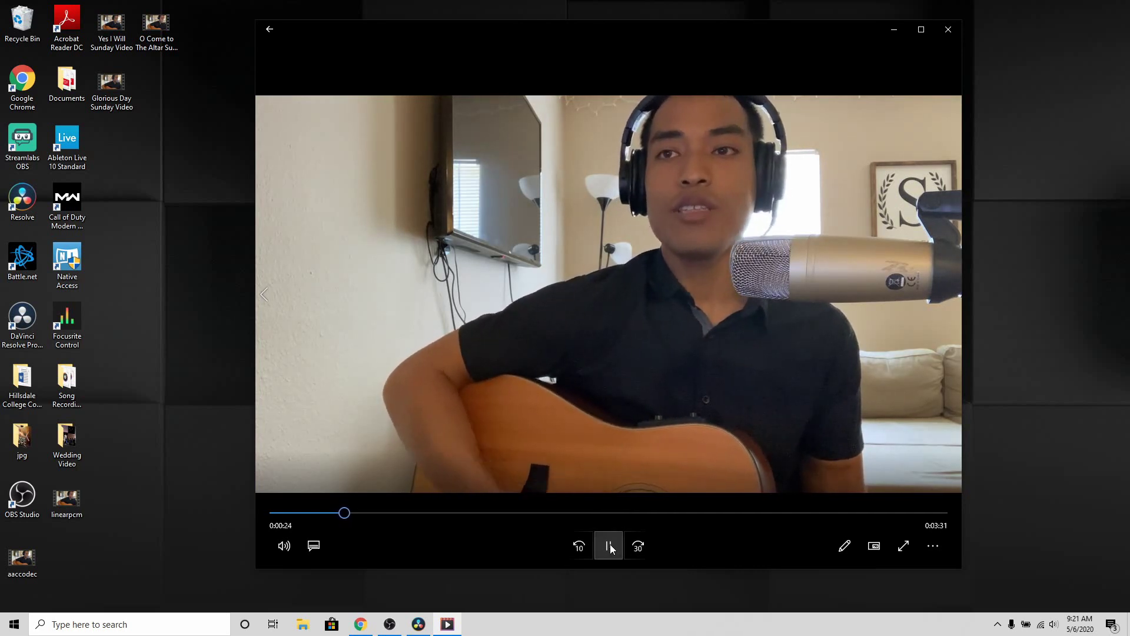
left_click(610, 547)
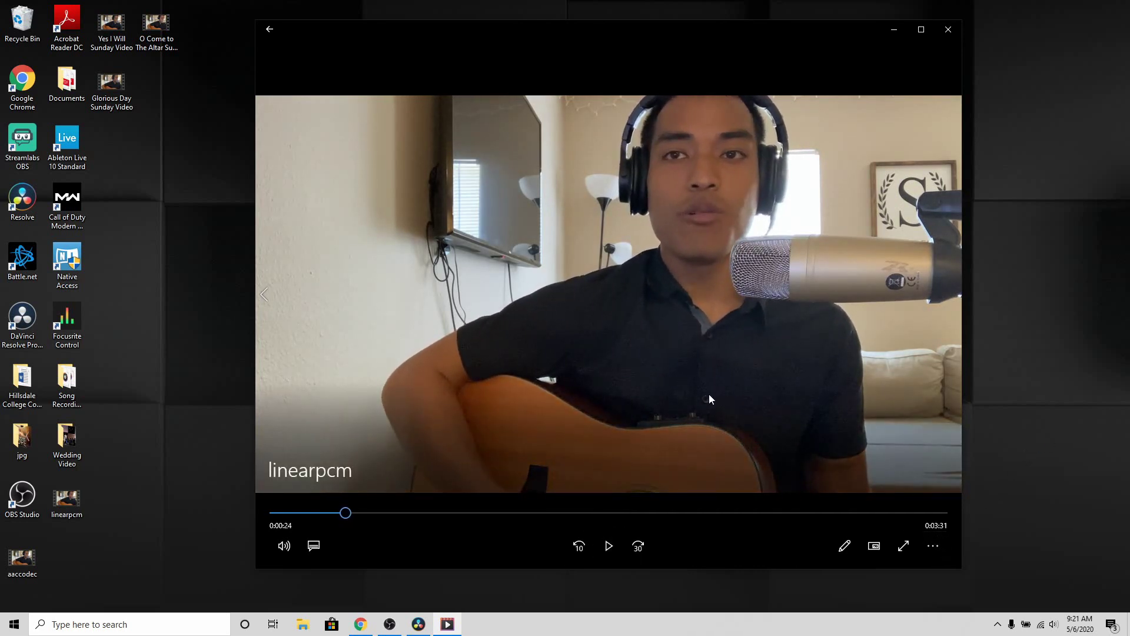